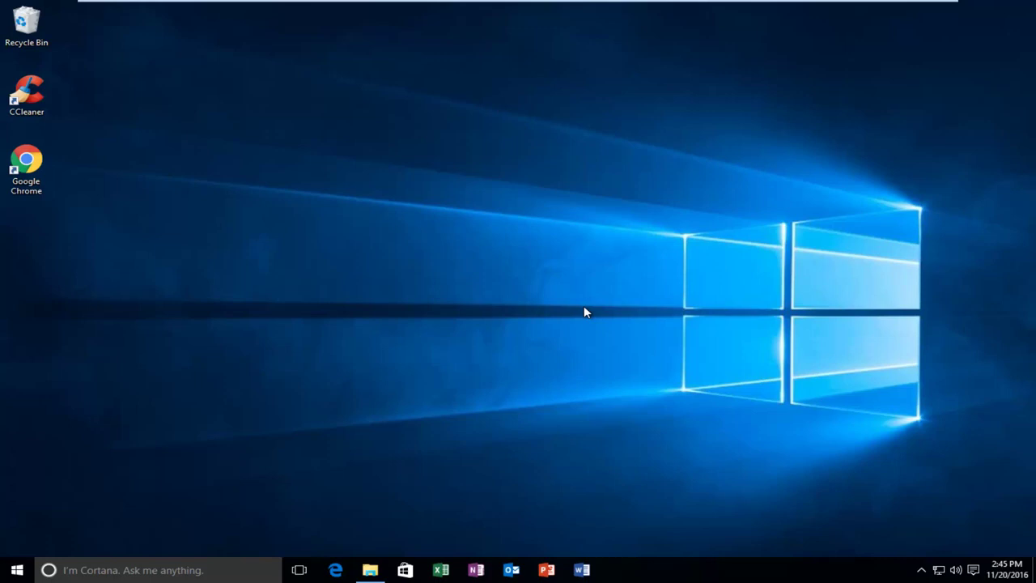
Step: Search the Start menu for 'programs and fea' and open Programs and Features
left_click(16, 570)
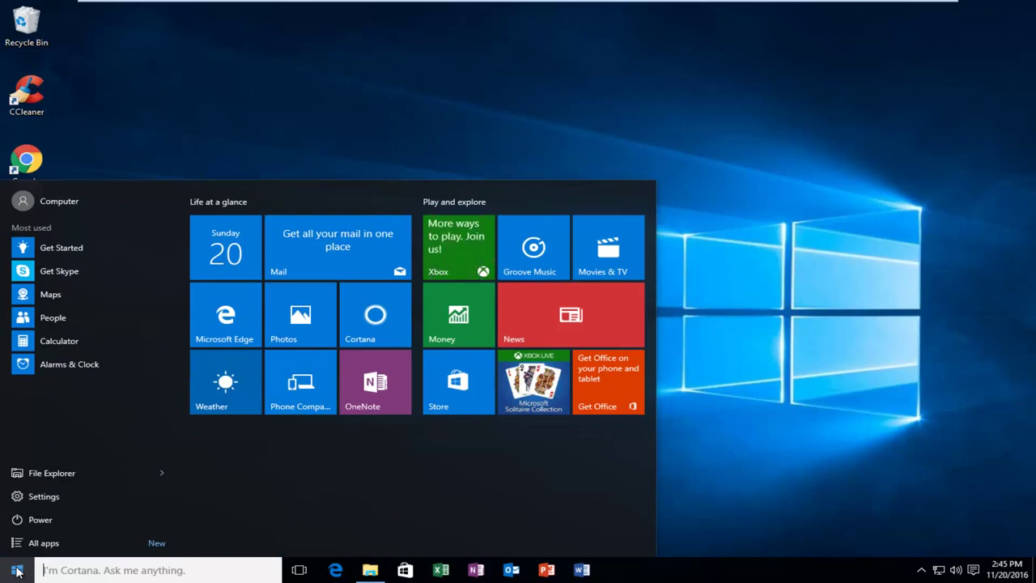
type("programs and ")
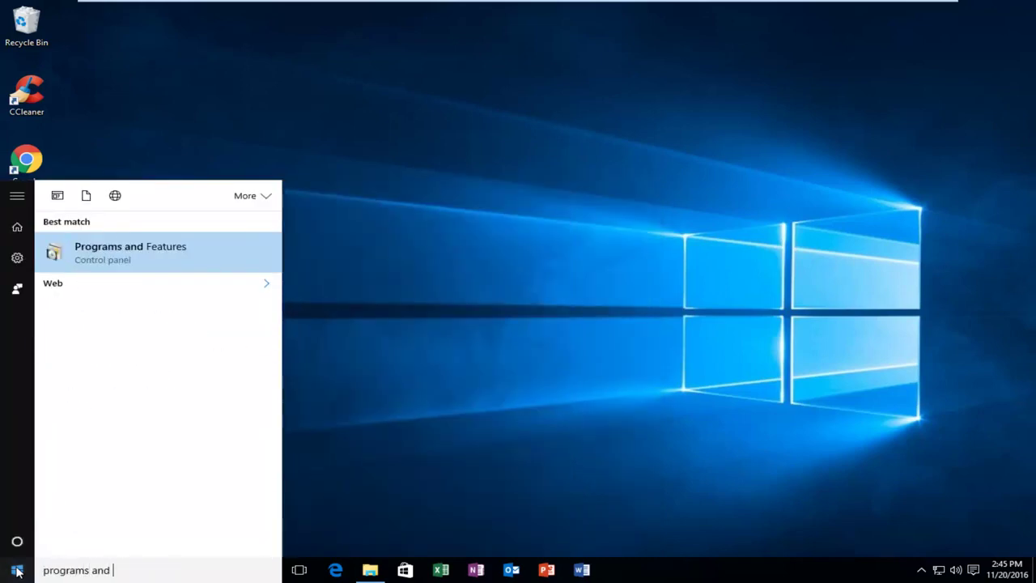
type("fea")
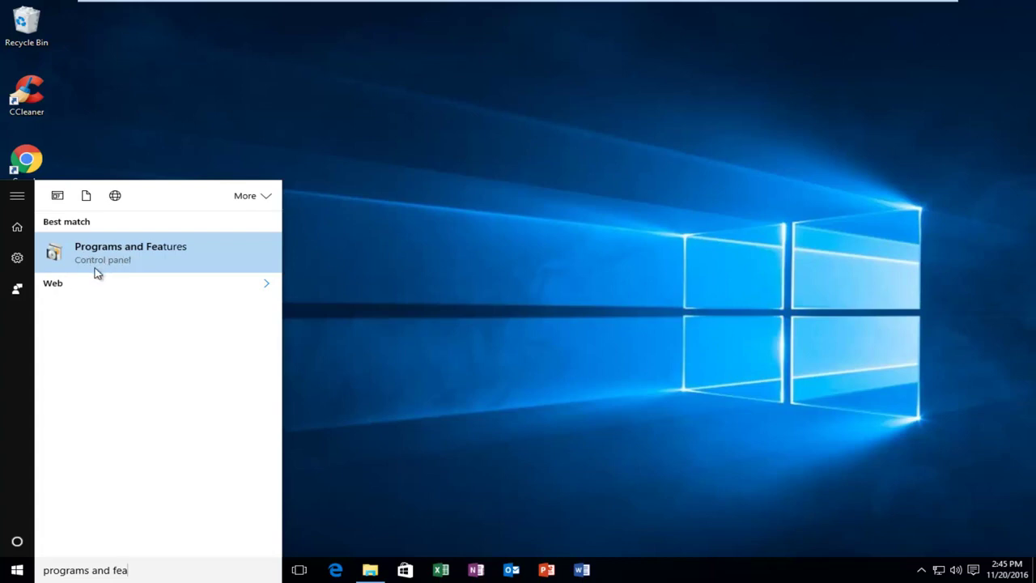
left_click(96, 267)
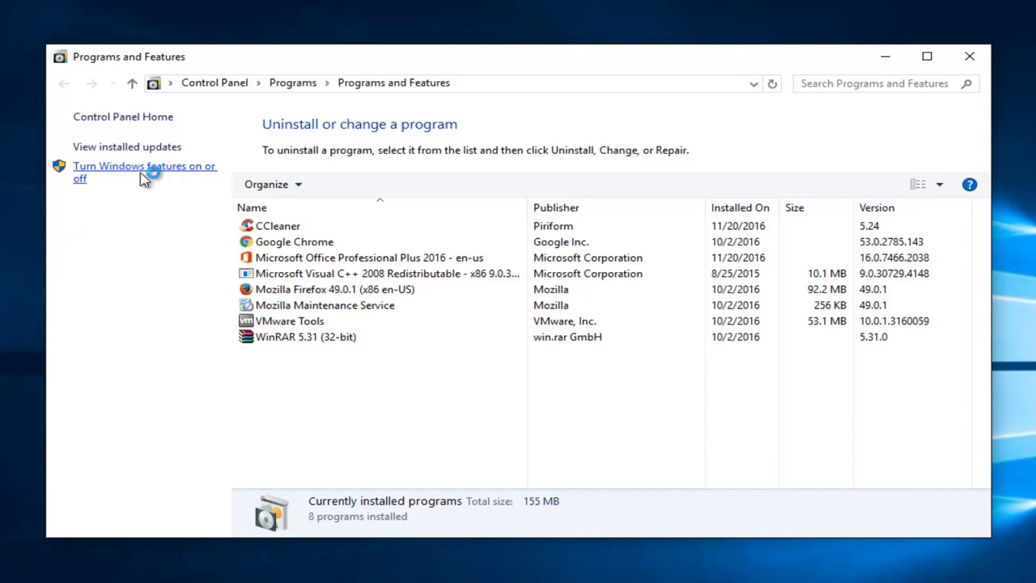
Step: In Windows Features, uncheck .NET Framework 4.6 Advanced Services and apply with OK
left_click(143, 180)
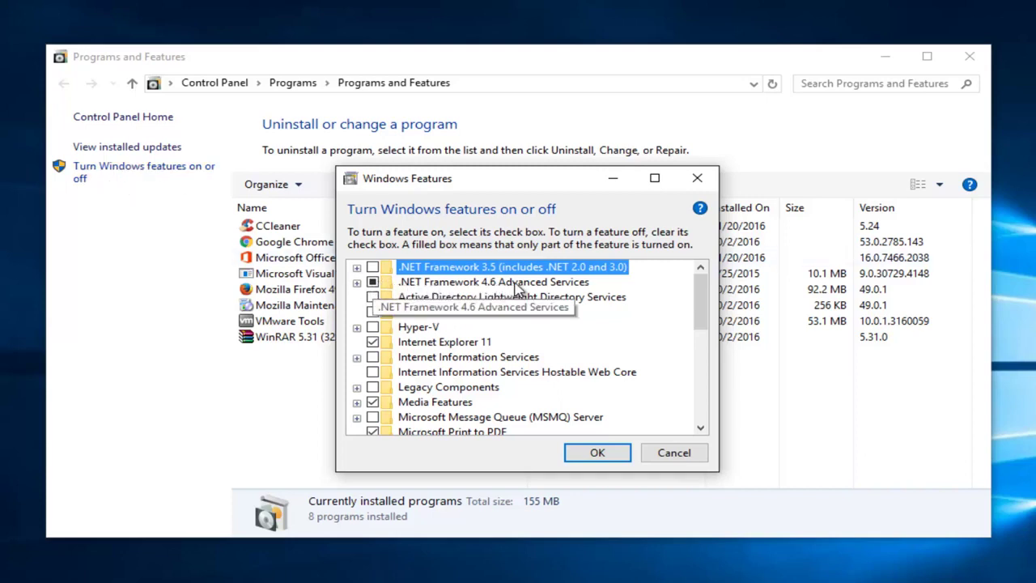
left_click(374, 282)
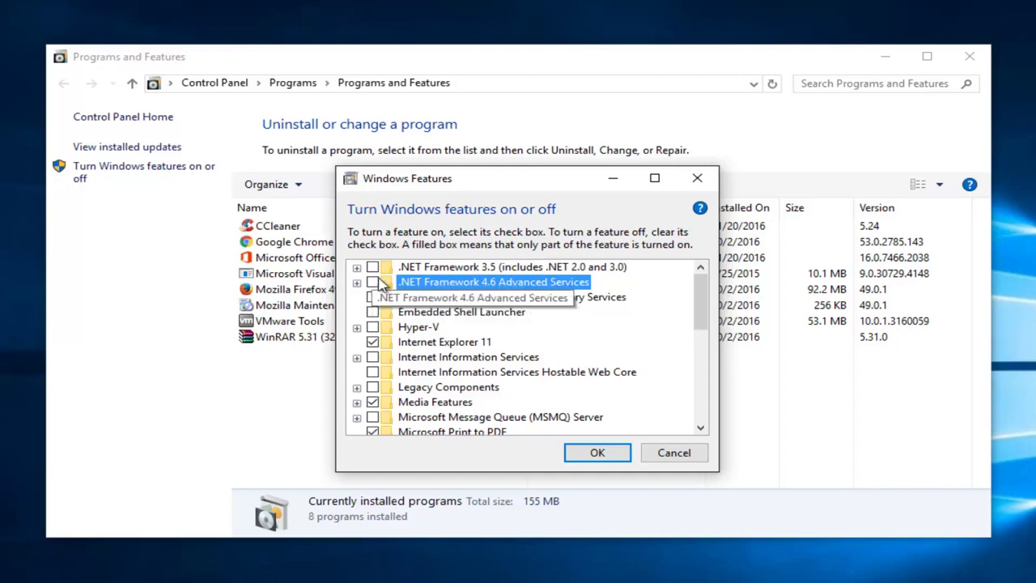
left_click(586, 453)
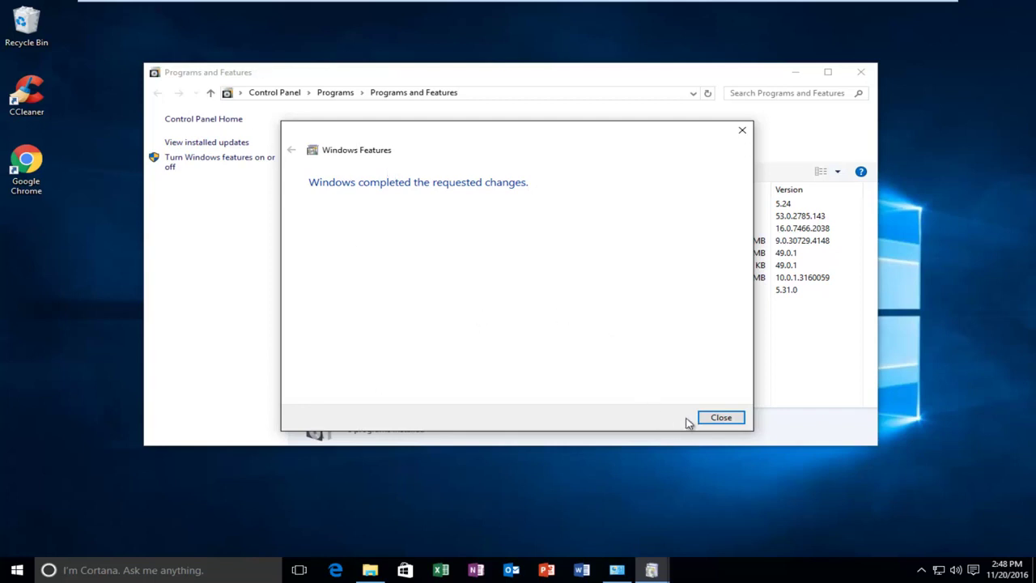
Step: Close the 'Windows completed the requested changes' message
left_click(714, 419)
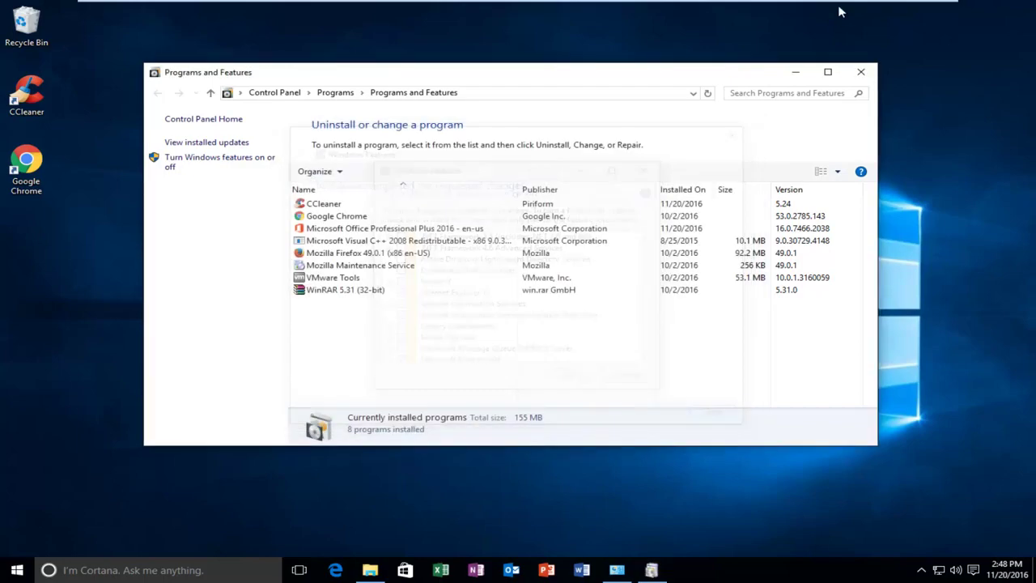
Step: Close Programs and Features, then search Google for '.net framework 3.5' in Edge
left_click(860, 72)
left_click(337, 570)
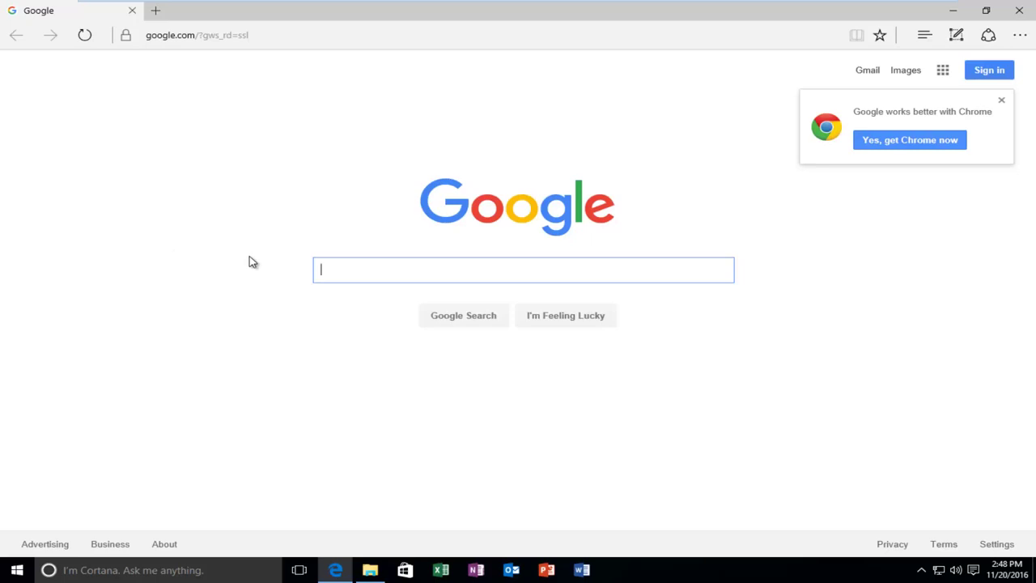
type(".net framework ")
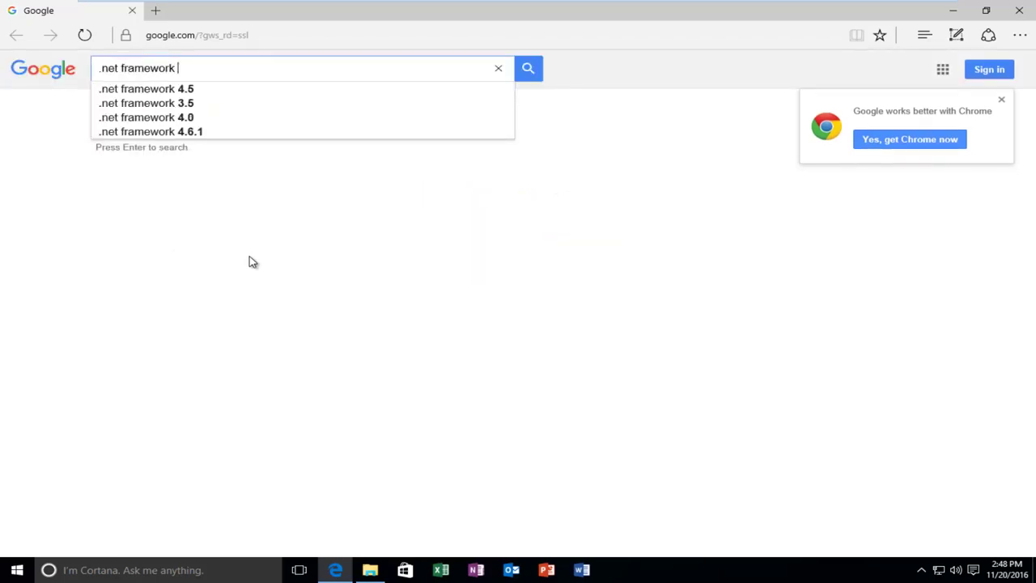
type("3.5")
key("Return")
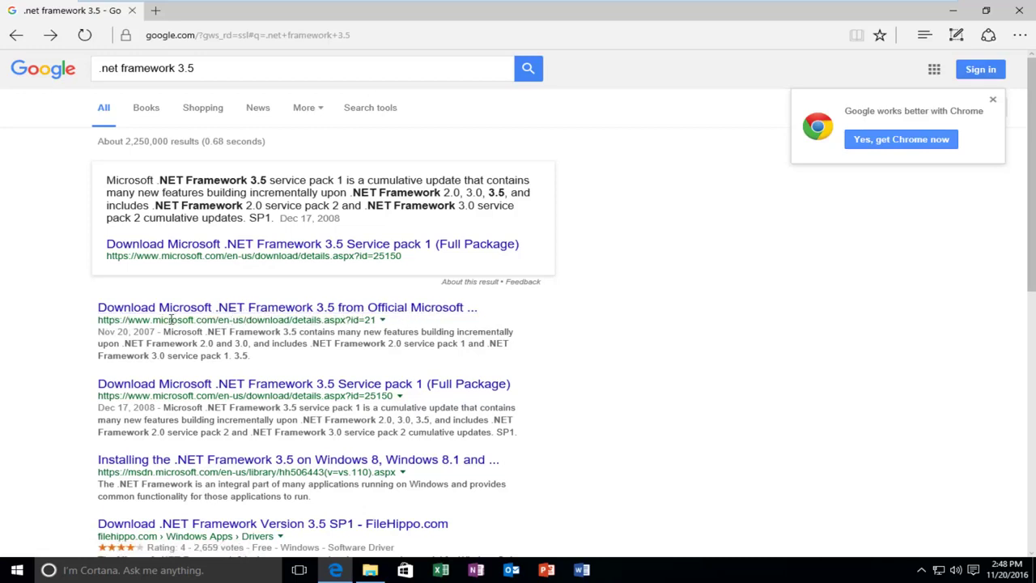
Step: Open Microsoft's .NET Framework 3.5 download page and download it with English selected
double_click(173, 320)
left_click(185, 310)
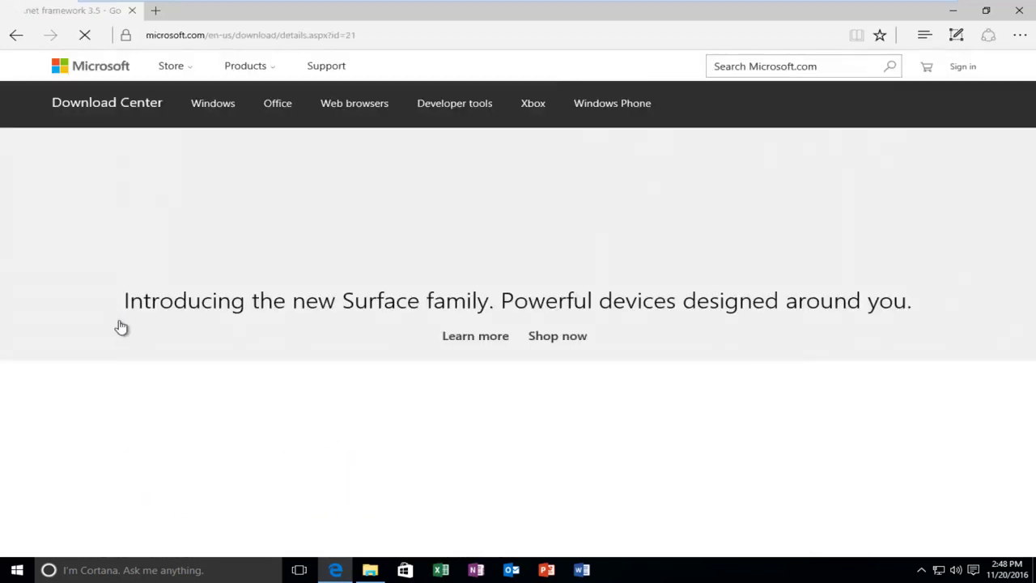
scroll(111, 321, "down", 3)
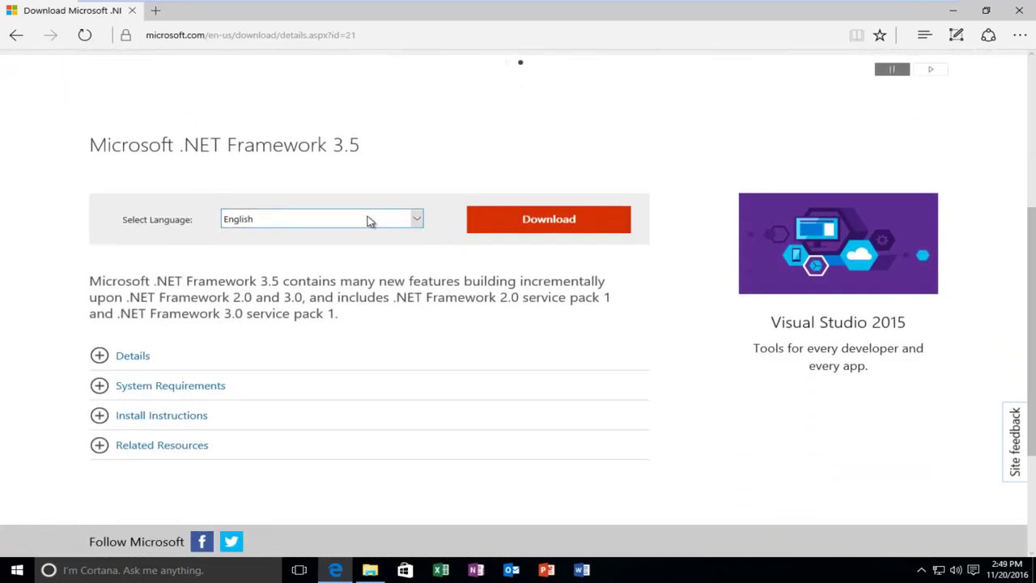
left_click(392, 220)
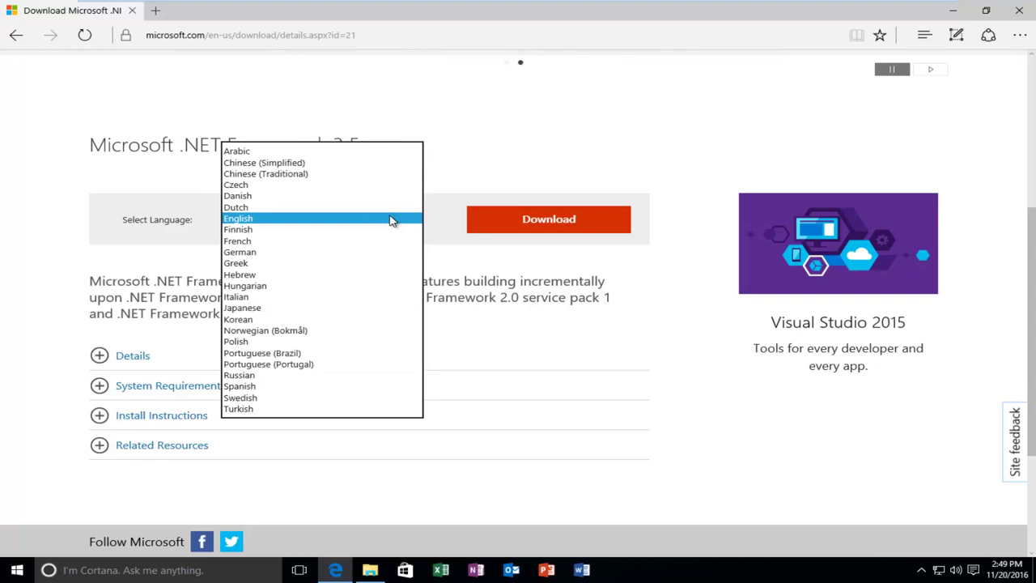
left_click(393, 219)
left_click(540, 221)
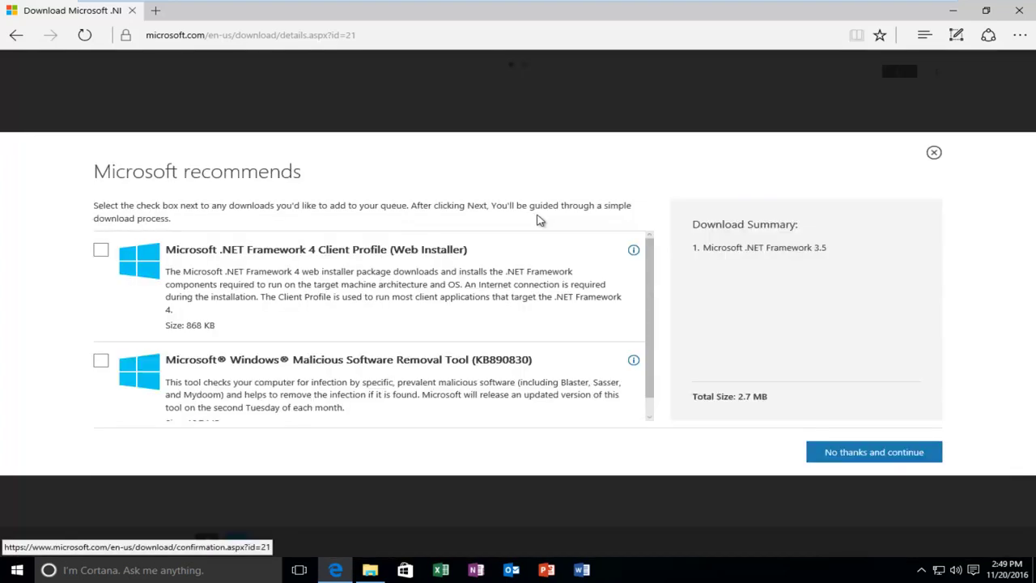
Step: Add the .NET Framework 4 Client Profile (Web Installer) and download dotNetFx35setup.exe
scroll(465, 266, "down", 1)
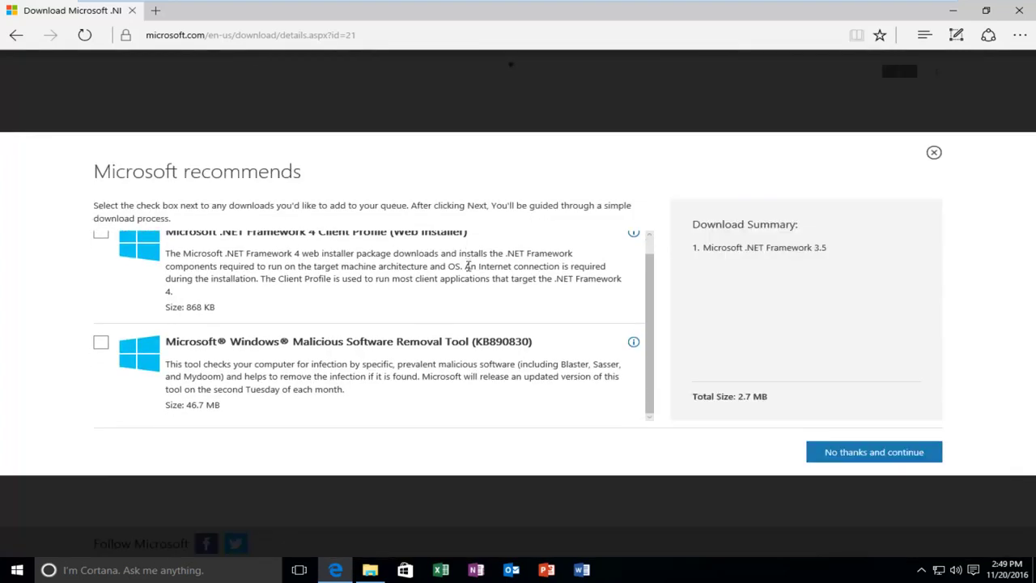
scroll(468, 267, "up", 1)
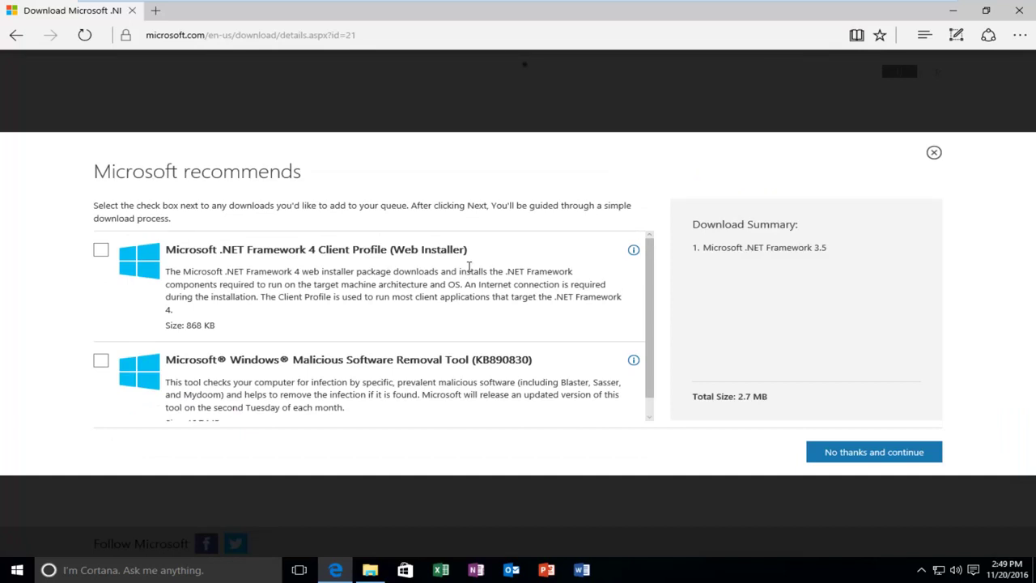
left_click(100, 250)
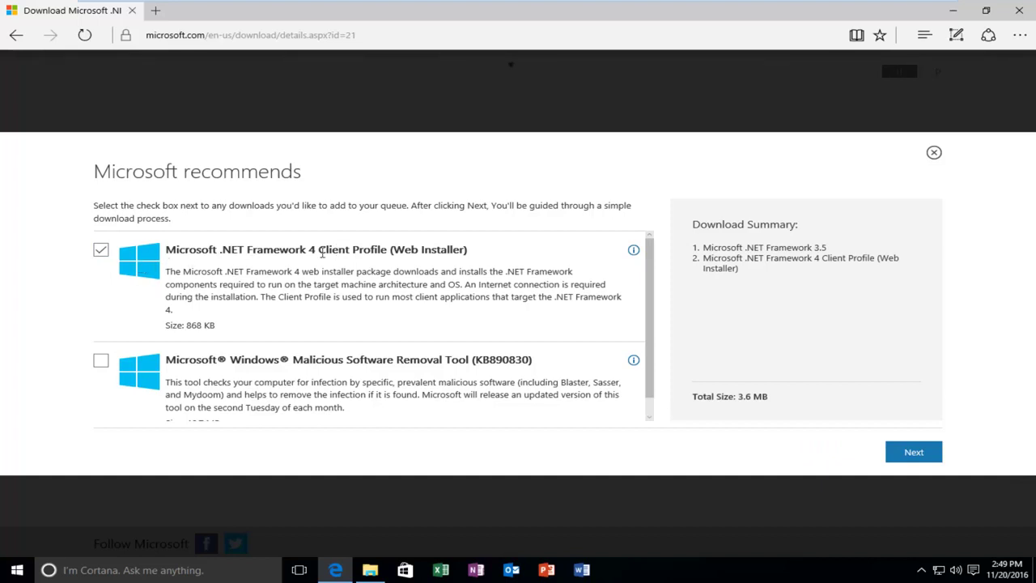
left_click_drag(395, 249, 465, 250)
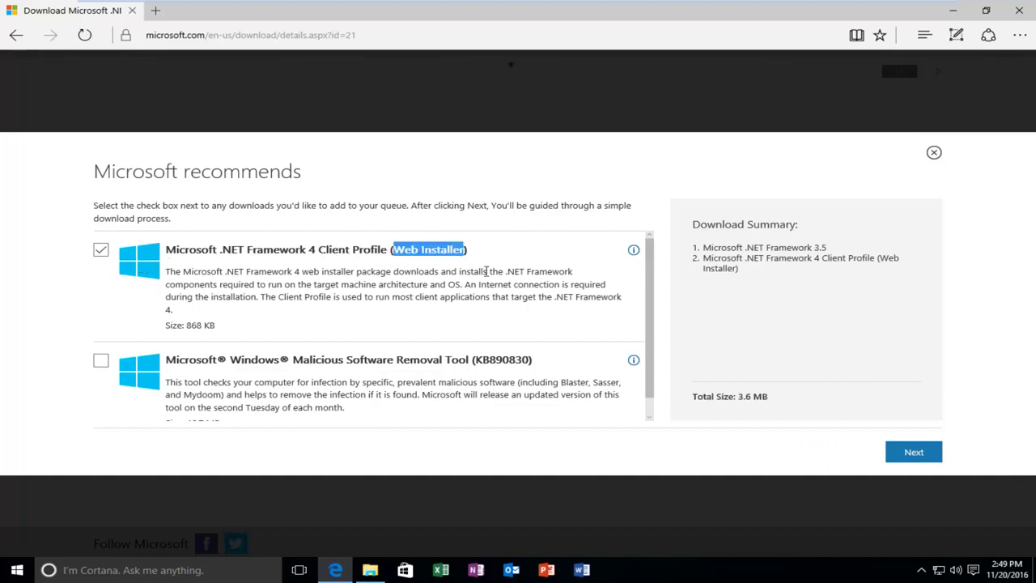
left_click(474, 356)
scroll(405, 357, "down", 1)
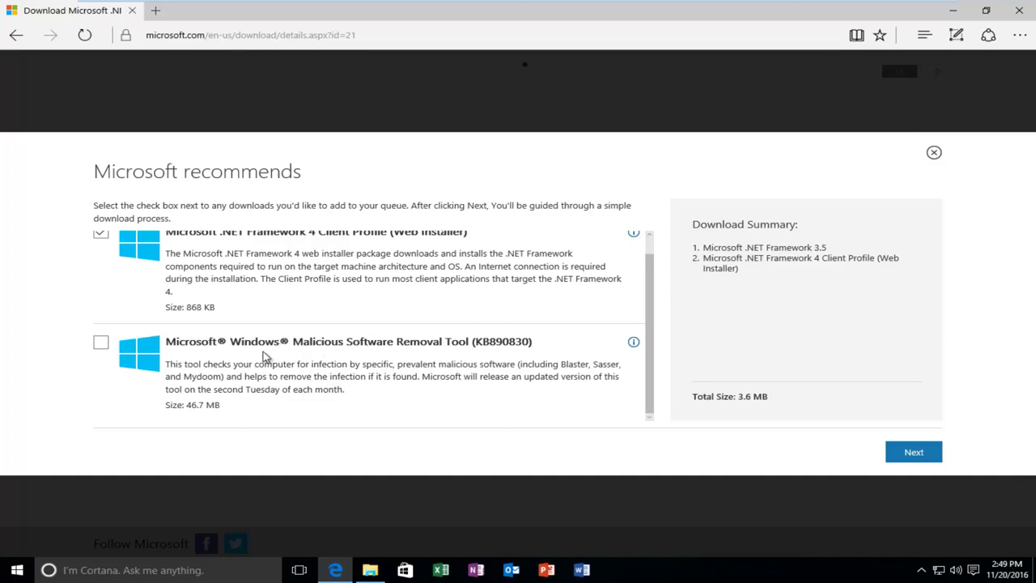
scroll(299, 357, "up", 1)
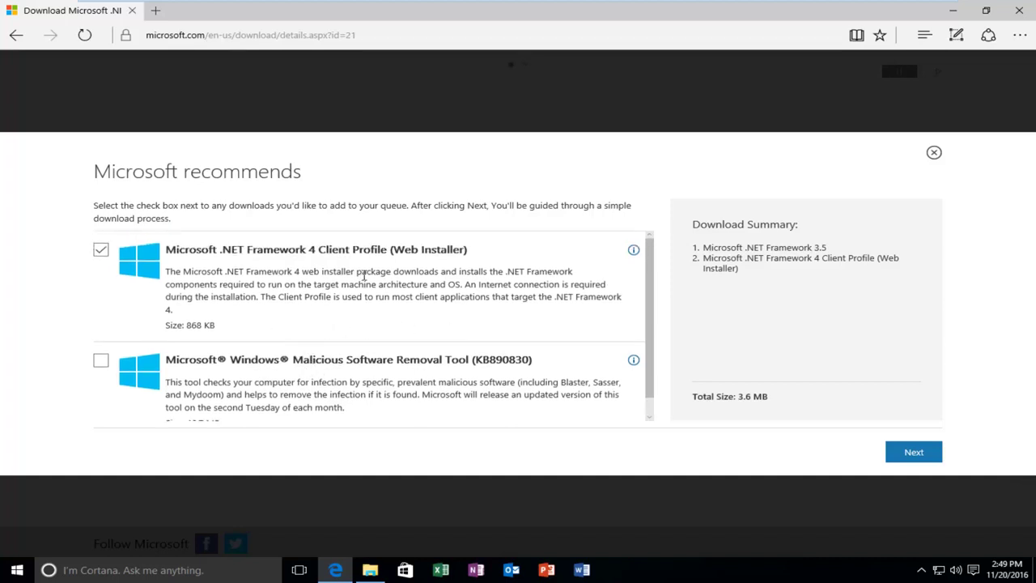
left_click(921, 454)
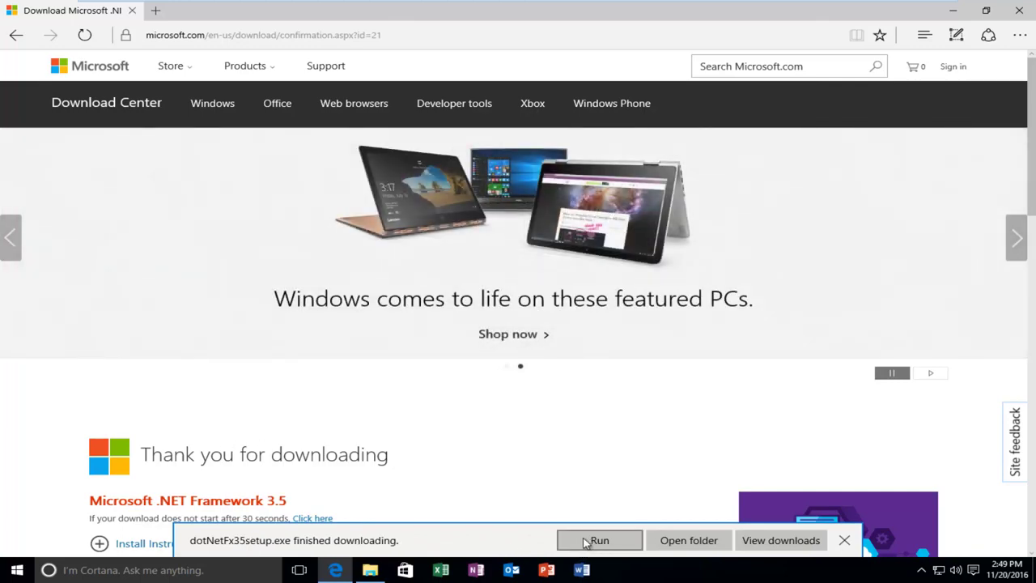
Step: Run dotNetFx35setup.exe, approve the User Account Control prompt, and minimize Edge
left_click(598, 541)
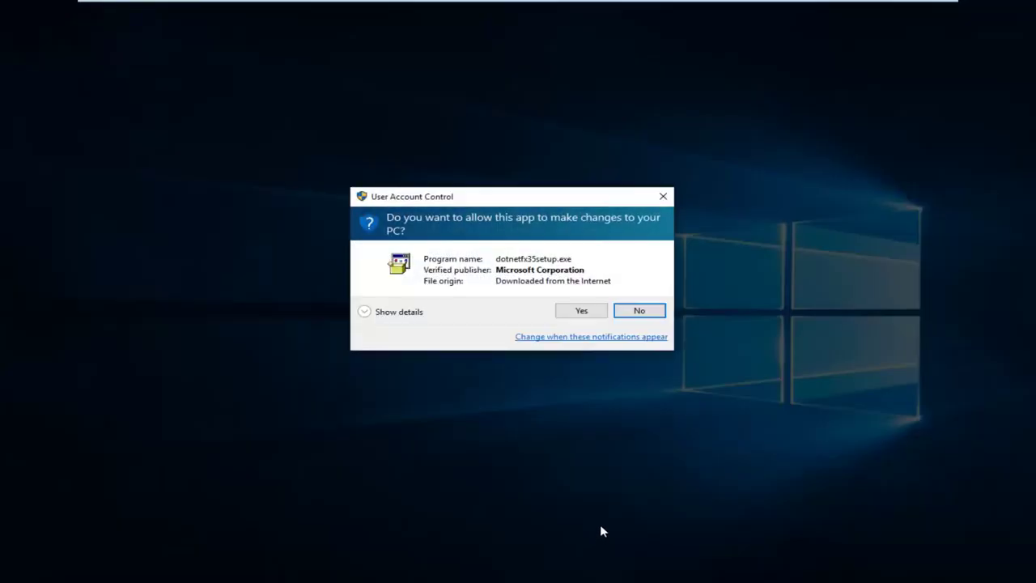
left_click(578, 312)
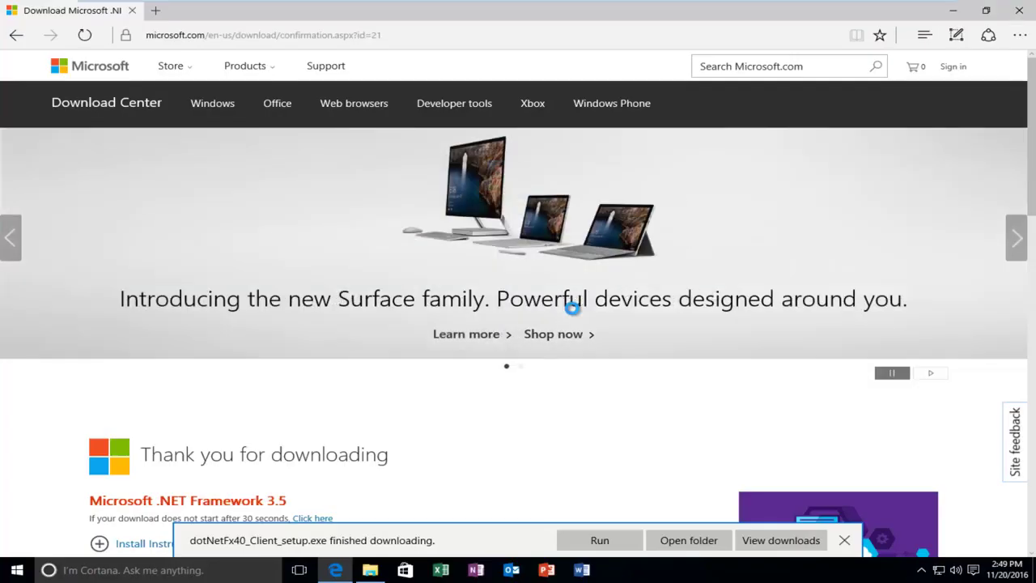
left_click(953, 11)
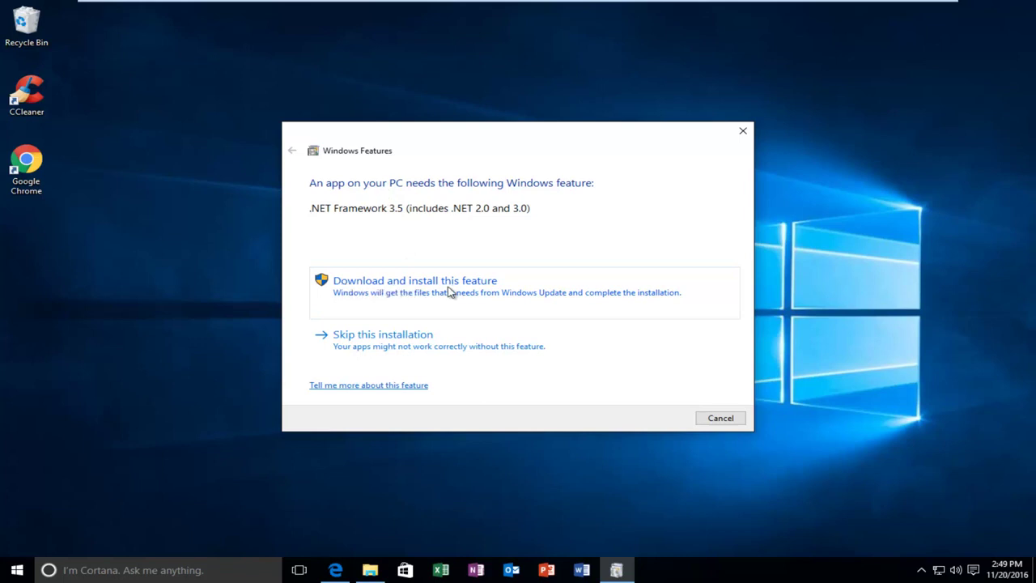
Step: Download and install .NET Framework 3.5 (includes .NET 2.0 and 3.0) via Windows Features
left_click(377, 285)
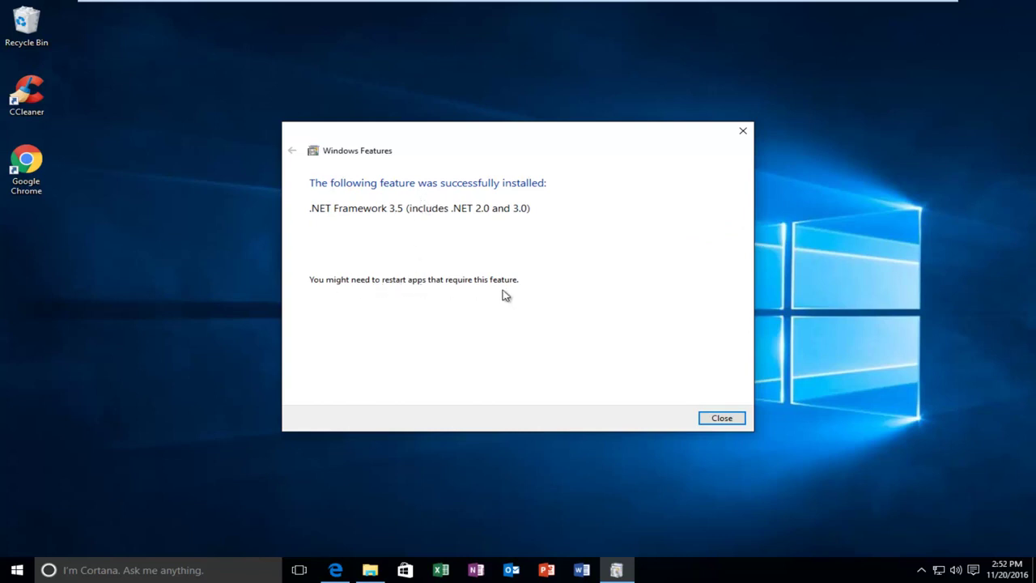
Step: Close the success dialog and reopen Programs and Features via a Start search for 'programs and features'
left_click(731, 419)
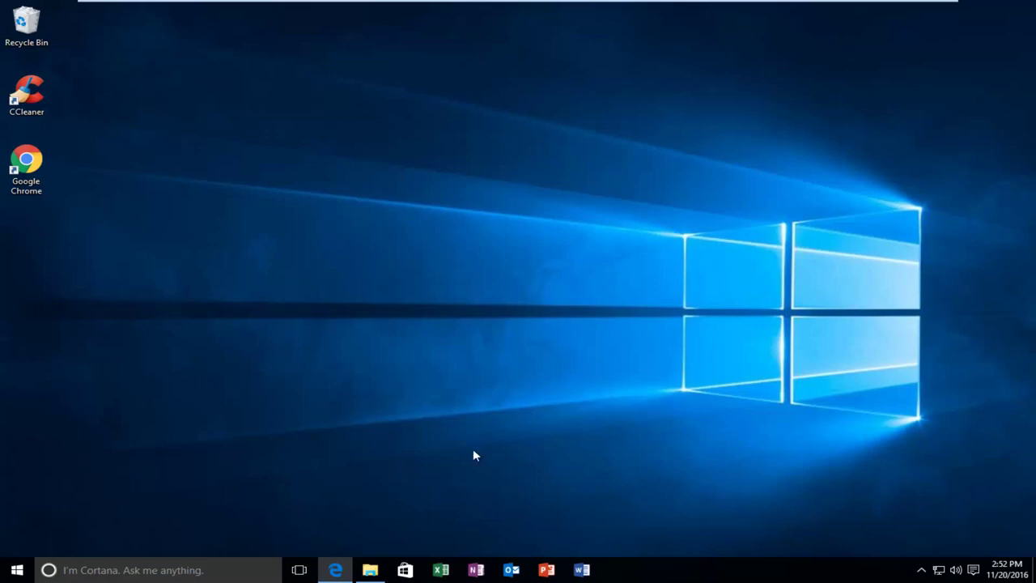
left_click(11, 575)
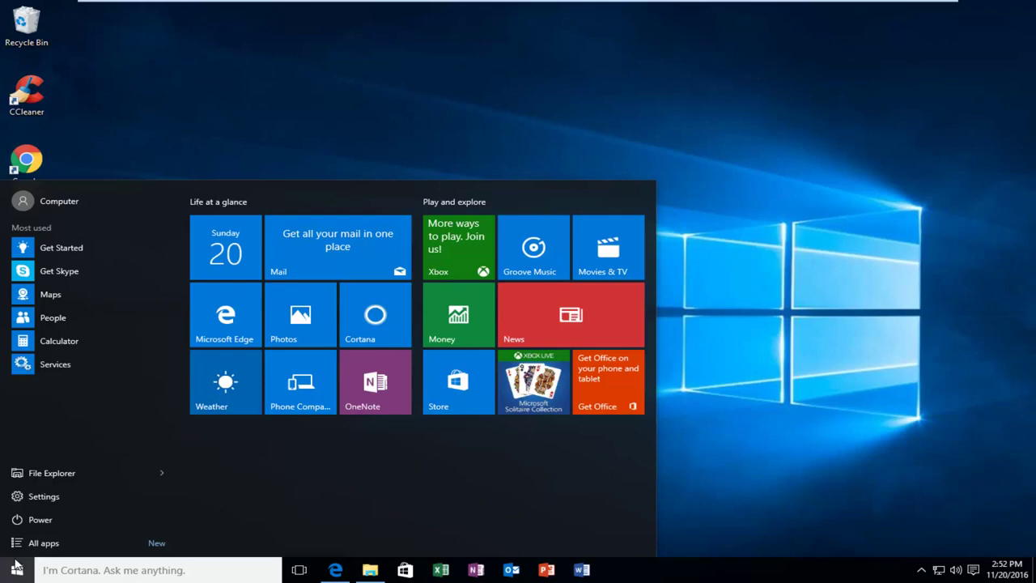
type("programs and f")
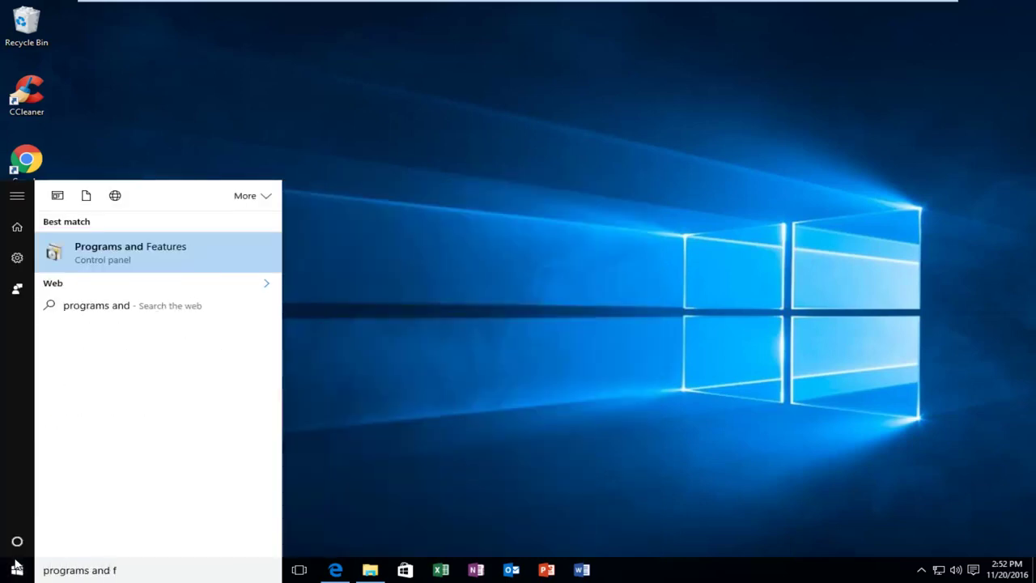
type("eatures")
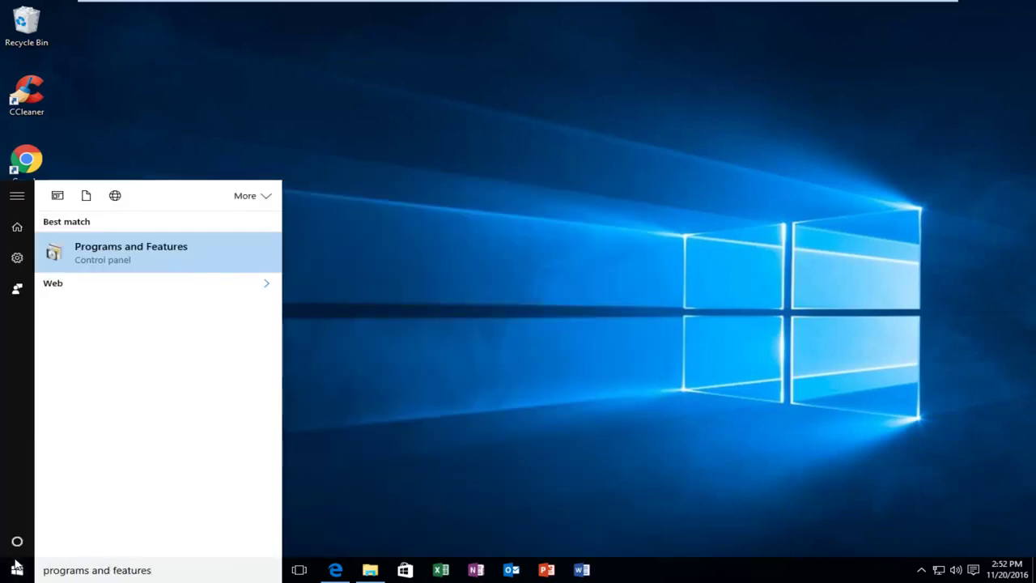
left_click(118, 267)
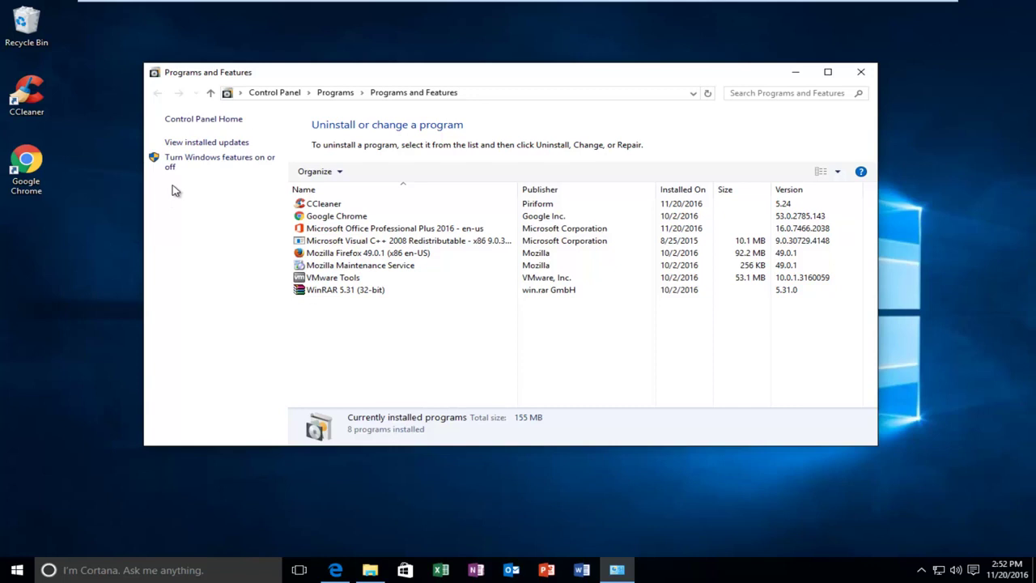
Step: Re-check .NET Framework 4.6 Advanced Services in Windows Features, apply it, and close the completion message
left_click(213, 162)
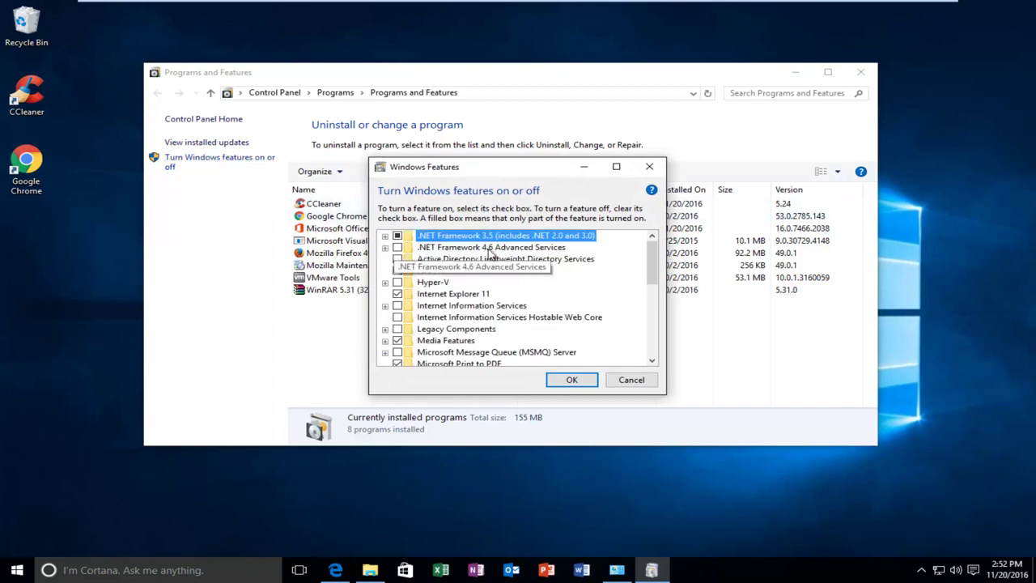
left_click(399, 248)
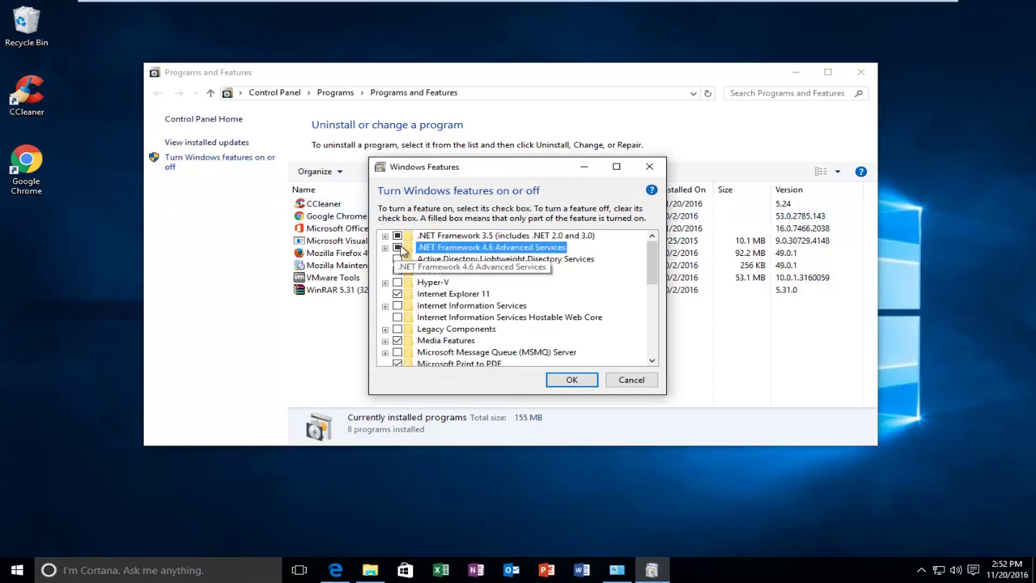
left_click(570, 380)
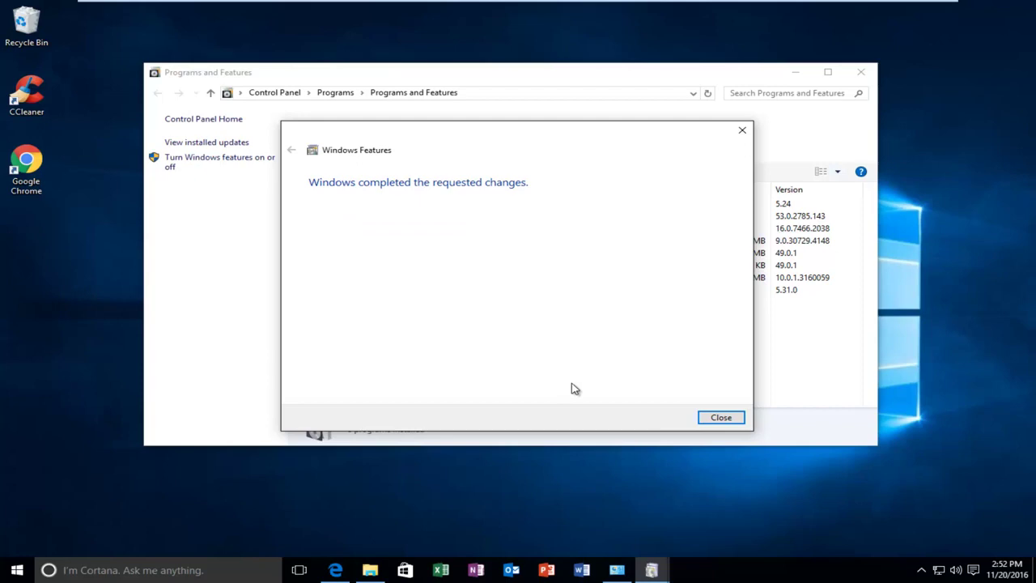
left_click(725, 426)
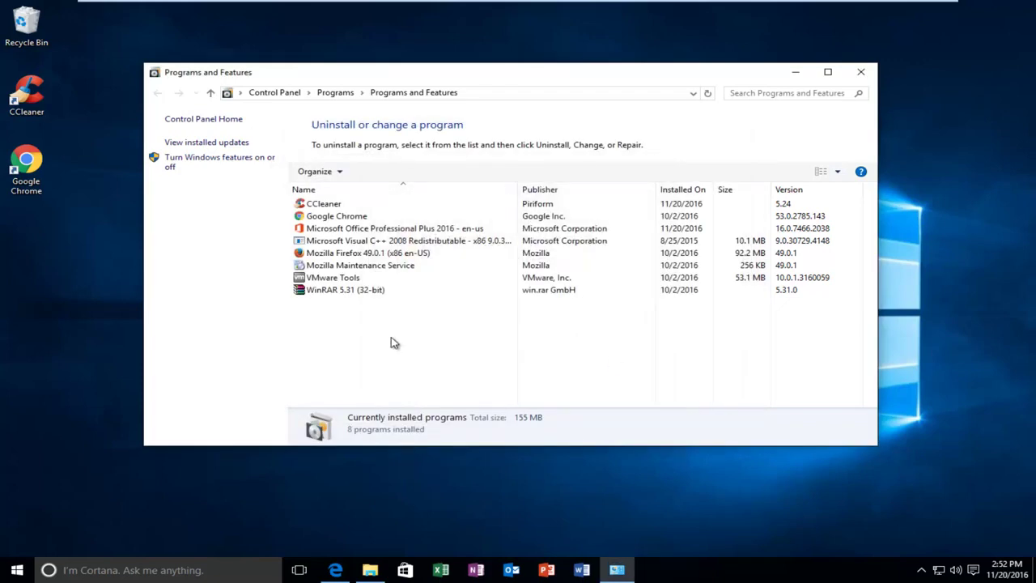